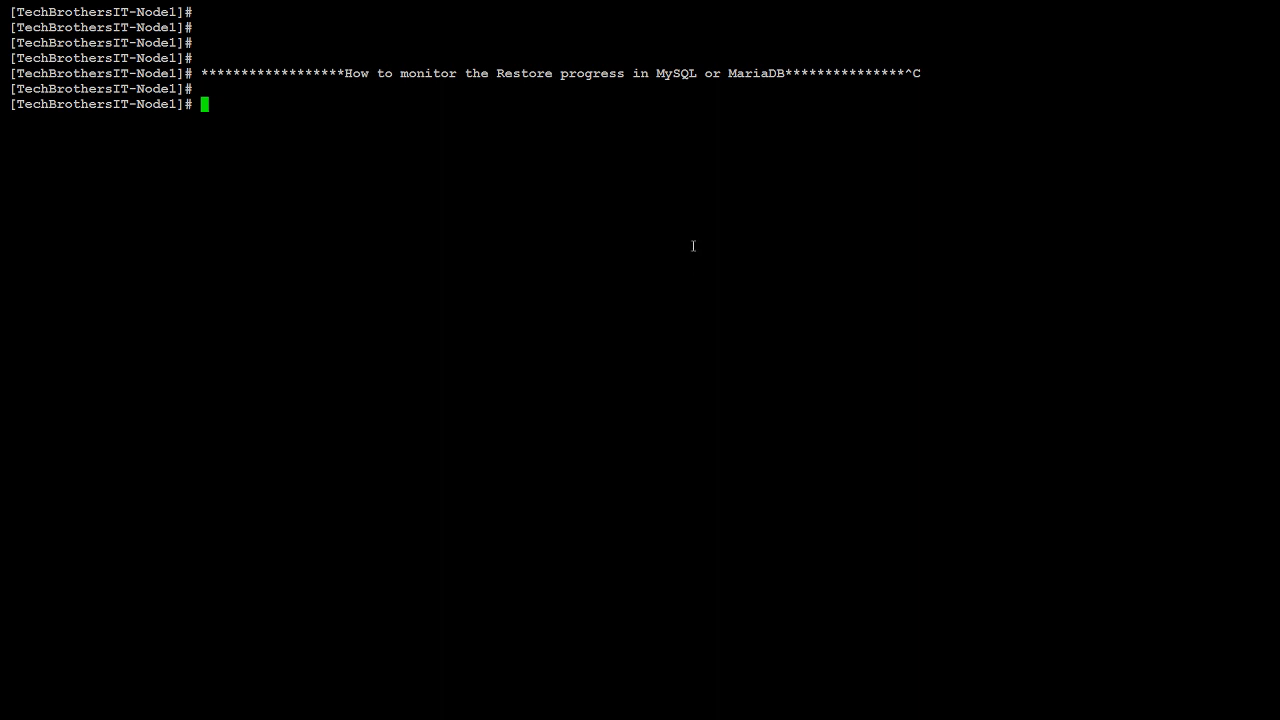
text(ls )
text(-la)
List the backup folder with ls -la and point out abc_full.sql and its size
key(Return)
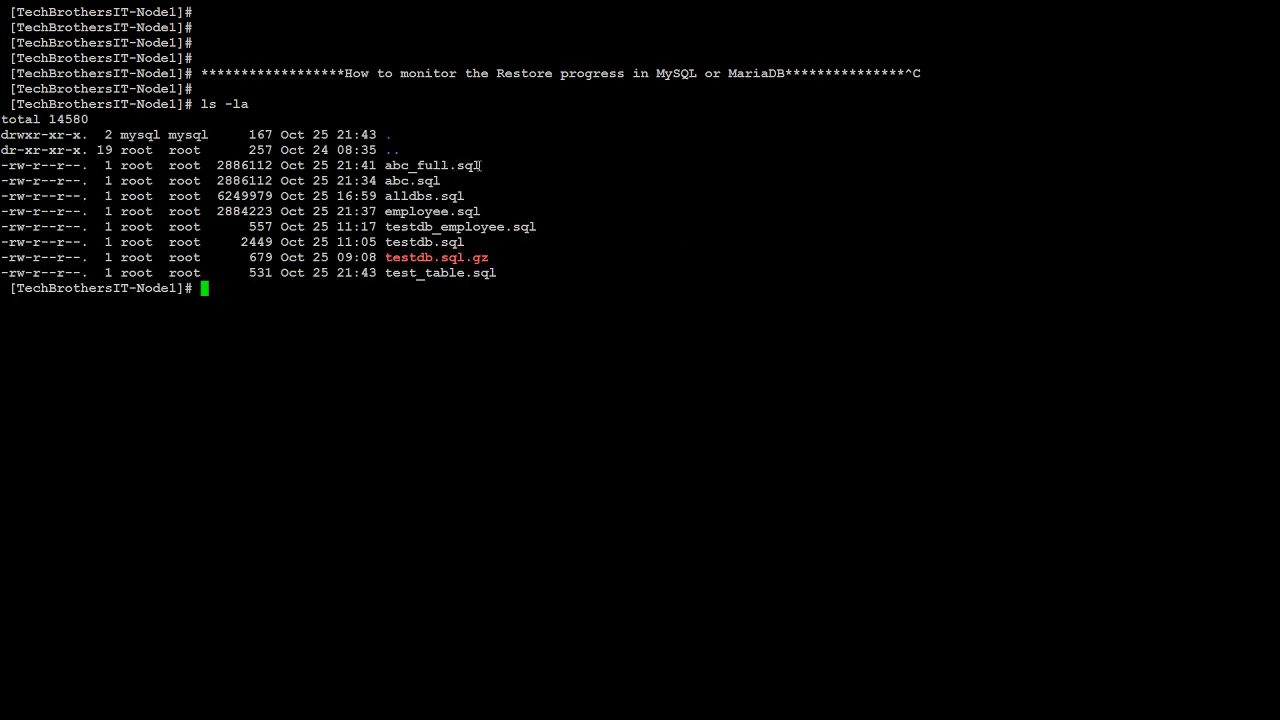
drag(480, 166, 386, 168)
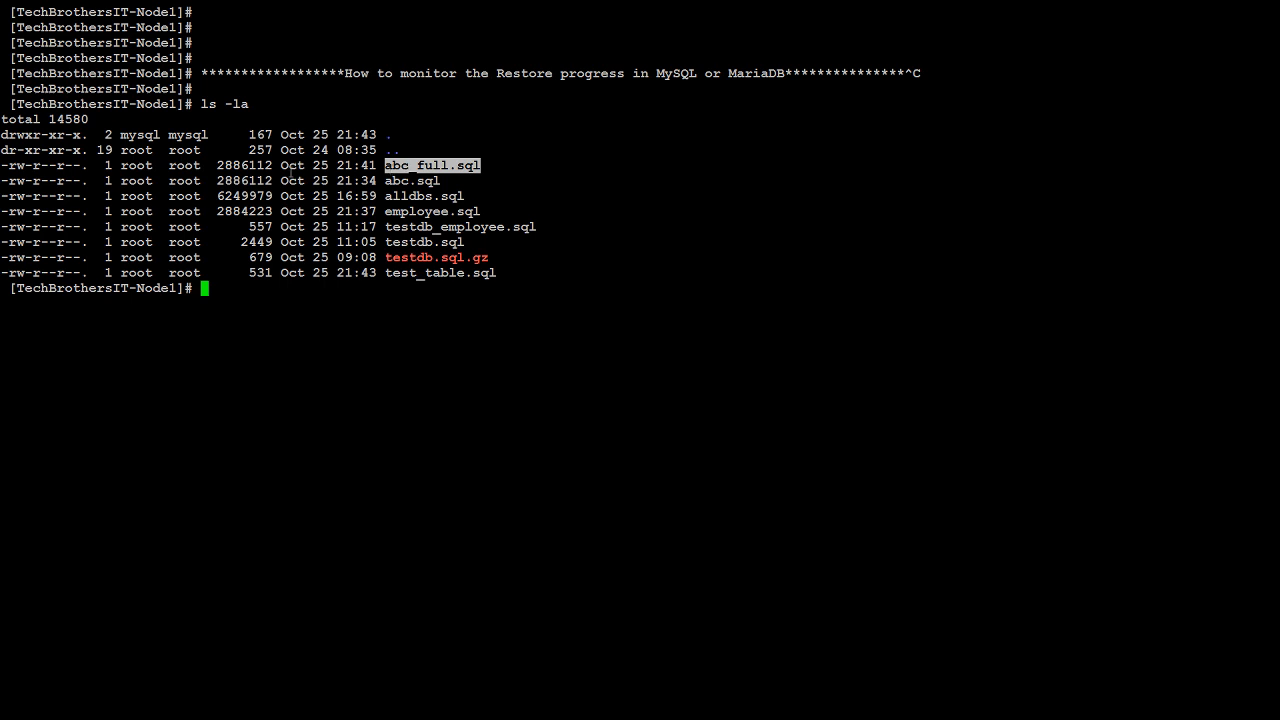
click(262, 172)
double_click(266, 165)
click(320, 160)
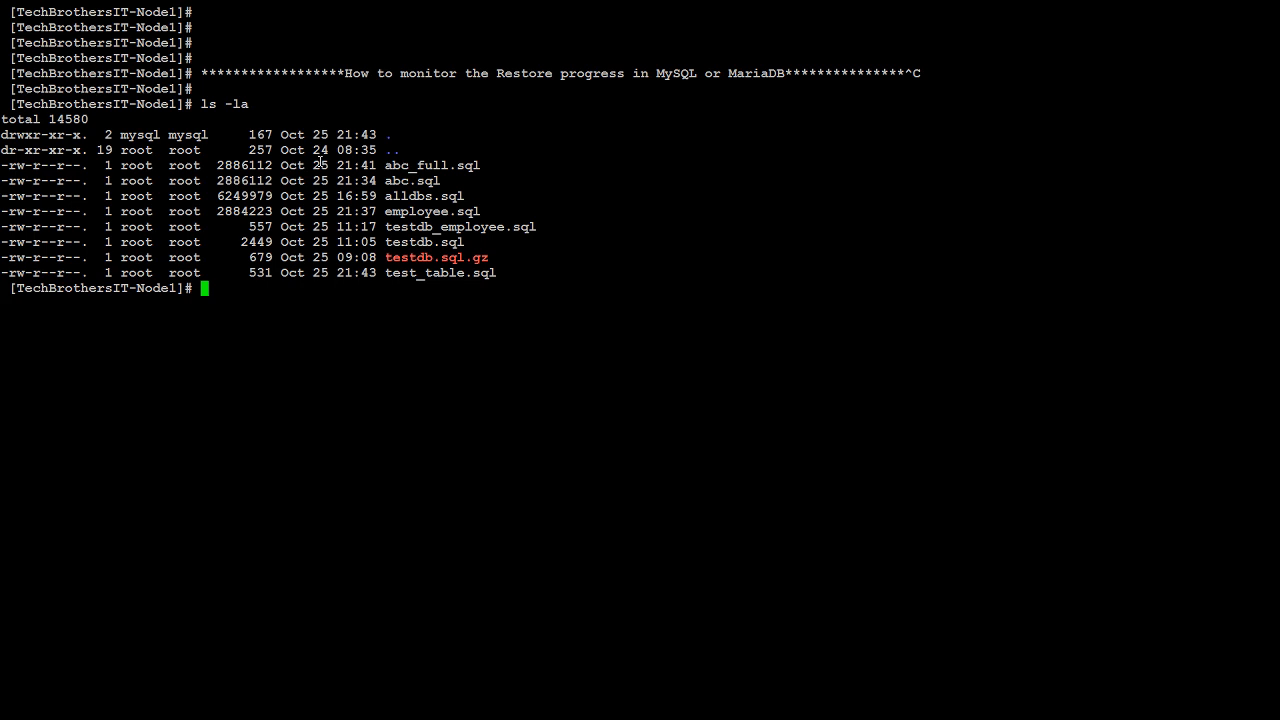
text(cl)
text(ear)
Clear the screen and paste the template 'pv /SourceDirectory/sqlfile.sql | mysql -uUserName -pPassword dbname', highlighting its parts
key(Return)
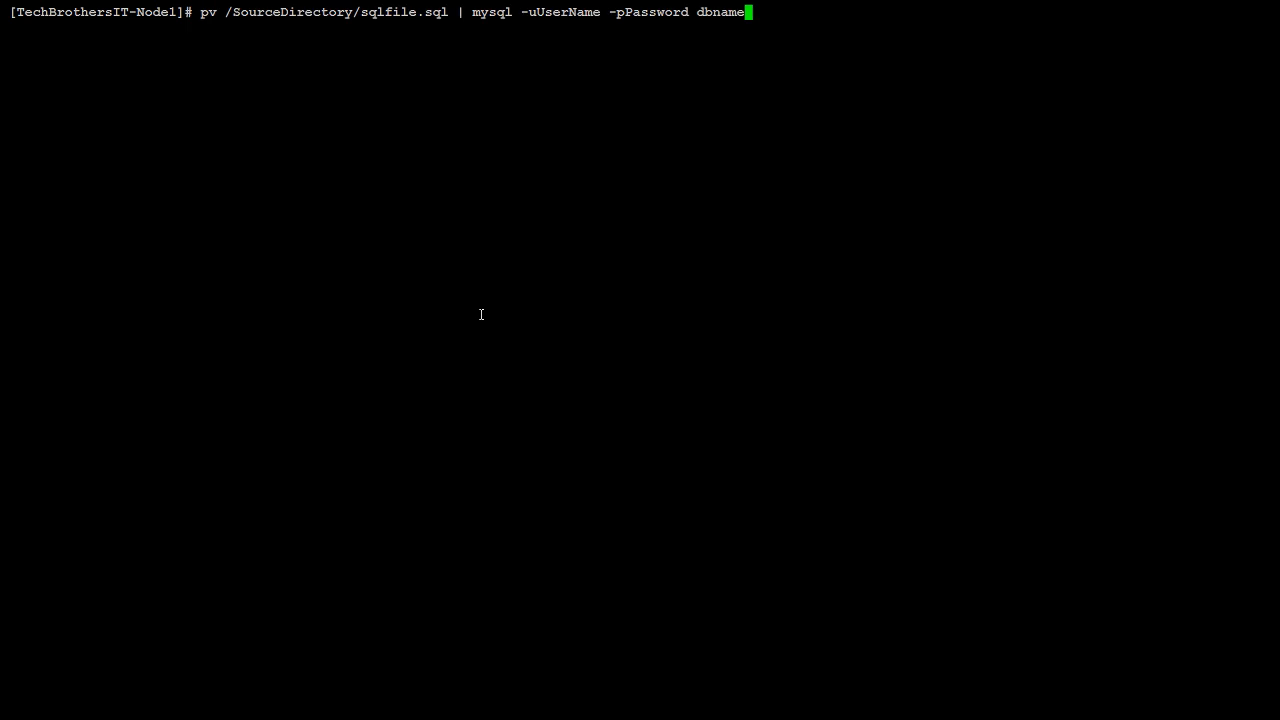
double_click(207, 12)
drag(218, 12, 466, 12)
click(485, 14)
double_click(712, 14)
click(748, 14)
key(Left)
key(Left)
key(Left)
key(Left)
key(Left)
key(Left)
key(Left)
key(Left)
key(Left)
key(Left)
key(Left)
key(Left)
key(Left)
key(Left)
key(Left)
key(Left)
key(Left)
Replace the source path placeholders with /mysqlbackup/abc_full.sql
key(BackSpace)
key(BackSpace)
key(BackSpace)
key(BackSpace)
key(BackSpace)
key(BackSpace)
key(BackSpace)
key(BackSpace)
key(BackSpace)
key(BackSpace)
key(BackSpace)
key(BackSpace)
key(BackSpace)
text(mysqlabackup)
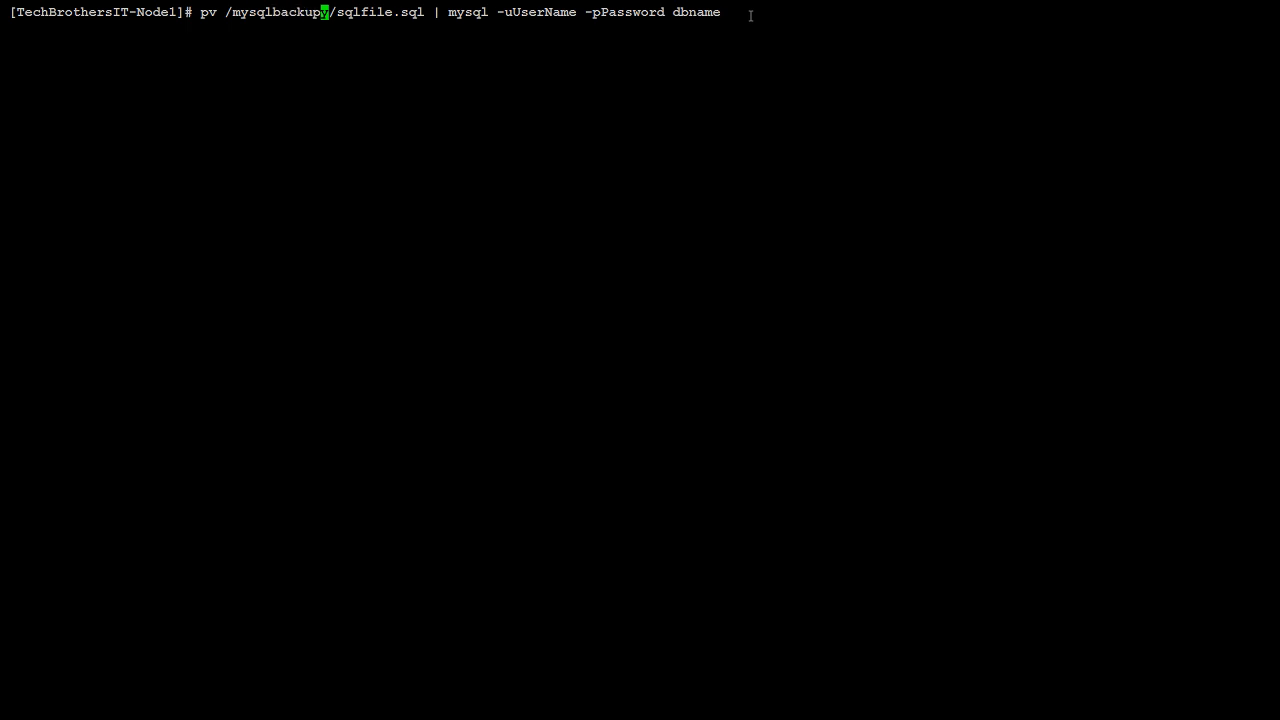
key(Delete)
key(Right)
key(Right)
key(Right)
key(Right)
key(Right)
key(Right)
key(Right)
key(Right)
key(BackSpace)
key(BackSpace)
key(BackSpace)
key(BackSpace)
key(BackSpace)
key(BackSpace)
key(BackSpace)
text(abc_full)
key(Right)
key(Right)
key(Right)
Set user root, the password and database abc, then run the restore to 100%
key(ctrl+Right)
key(ctrl+Right)
key(Left)
key(Delete)
key(Delete)
key(Delete)
key(Delete)
key(Delete)
key(Delete)
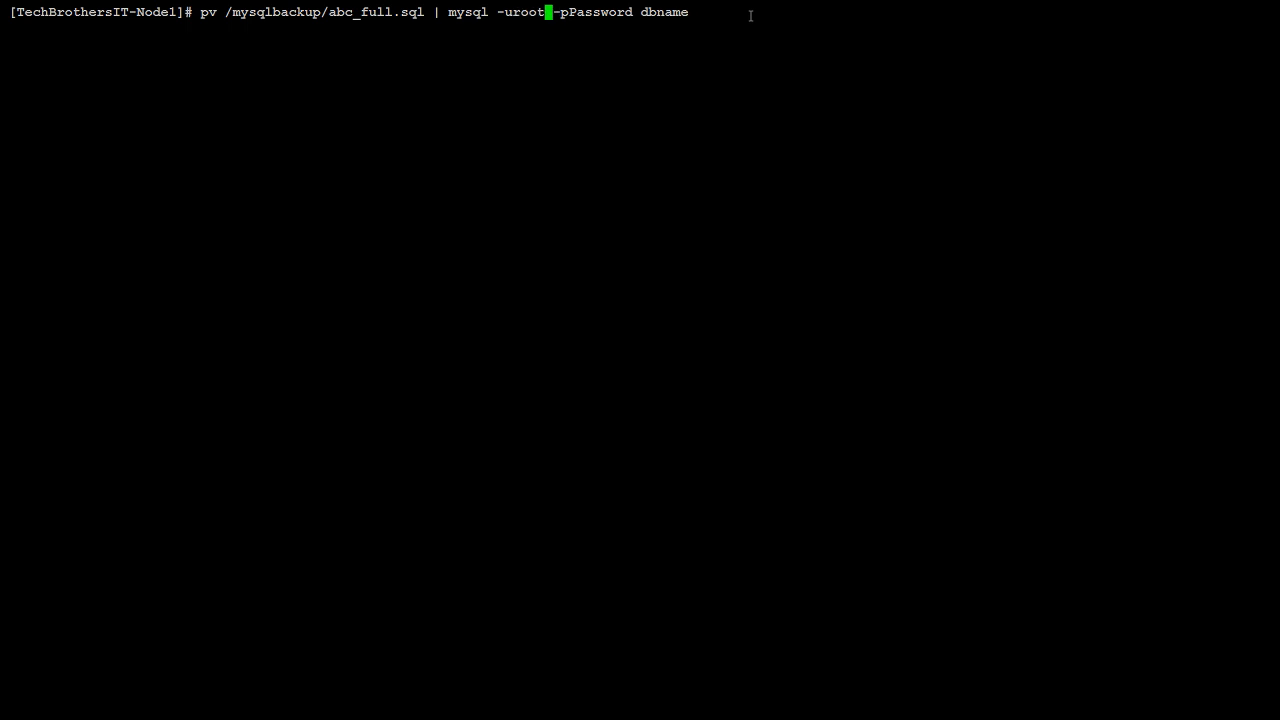
key(Right)
key(Right)
key(Right)
key(Right)
key(Left)
key(Delete)
key(Delete)
key(Delete)
key(Delete)
key(Delete)
key(Delete)
key(Delete)
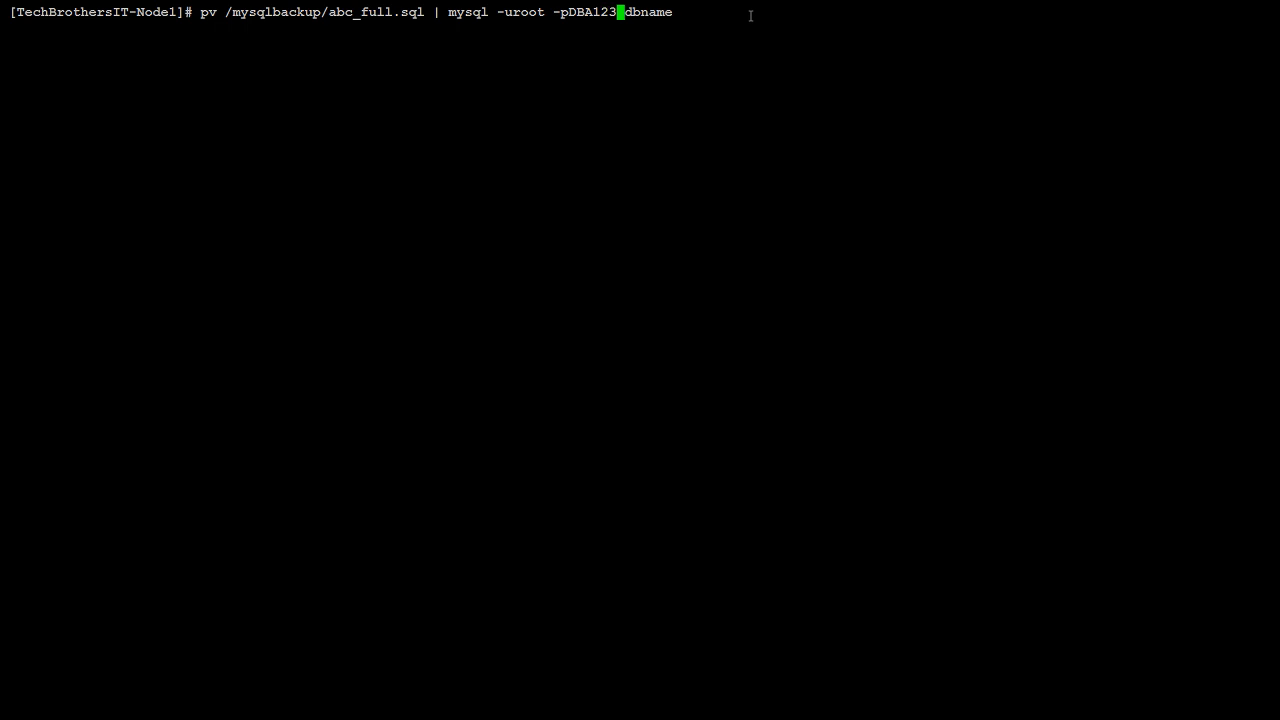
key(Right)
key(Delete)
key(Delete)
key(Delete)
key(Delete)
key(Delete)
key(Delete)
key(Return)
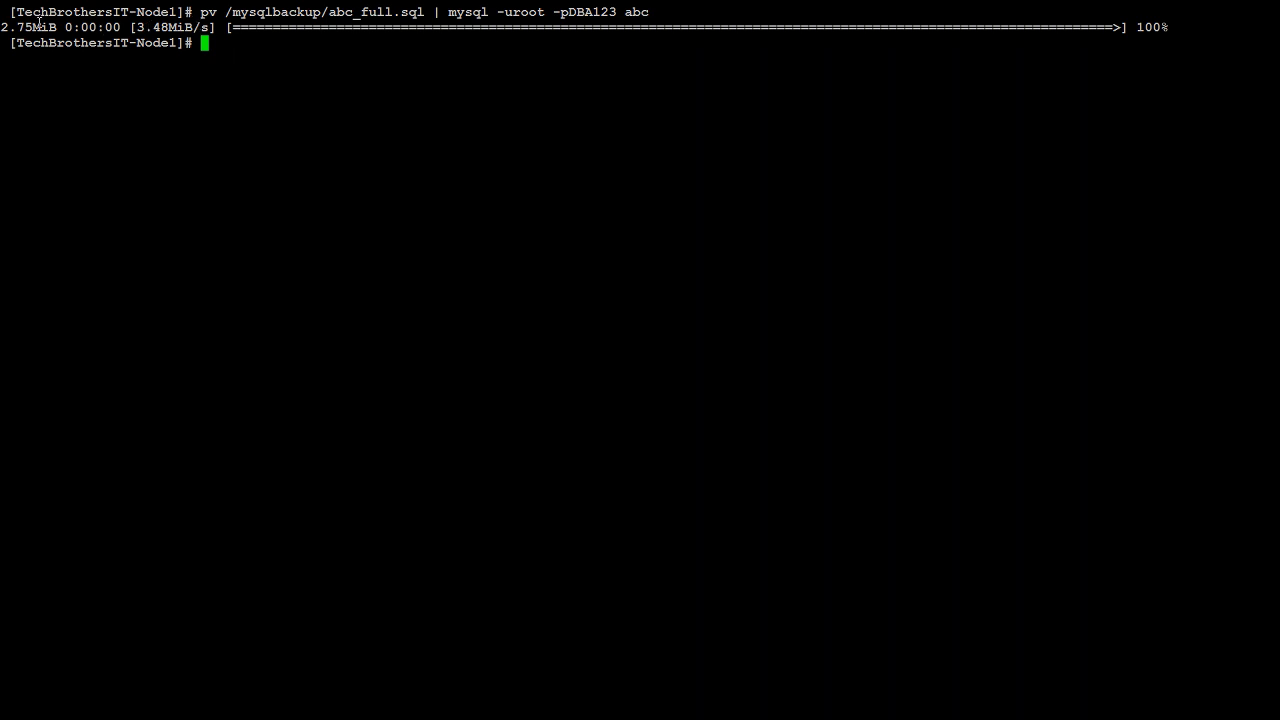
drag(2, 27, 217, 28)
click(242, 47)
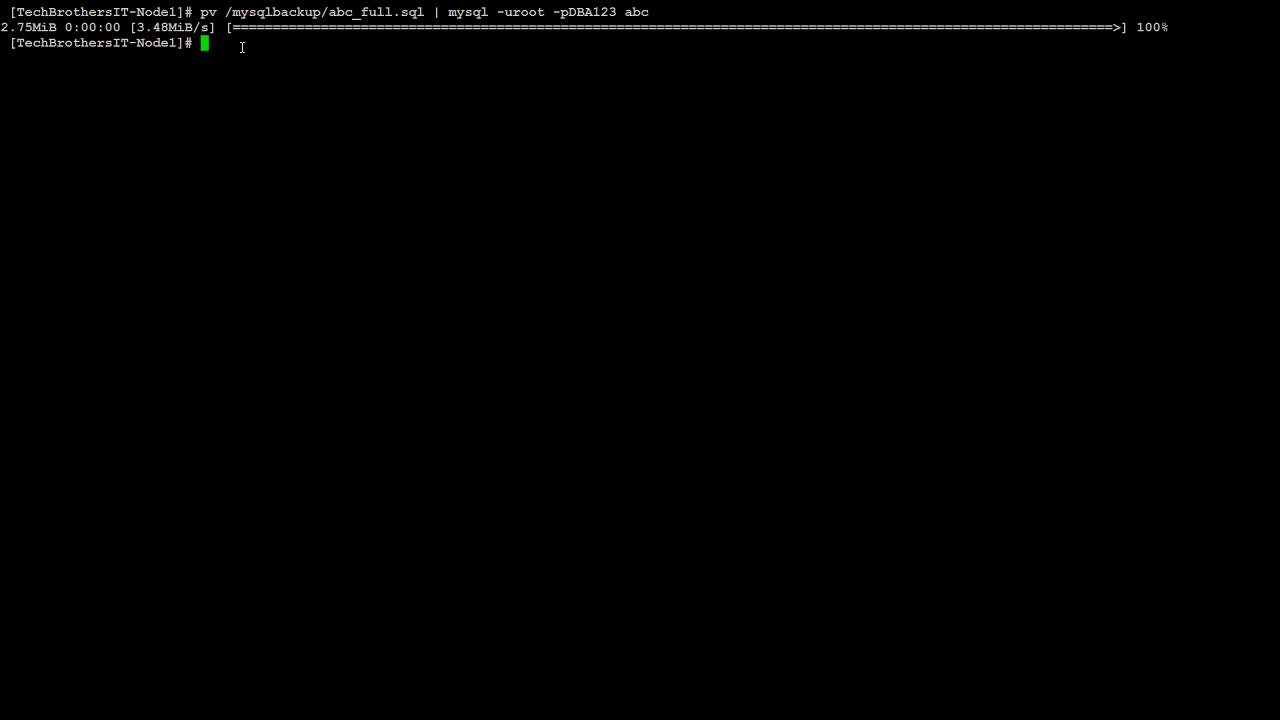